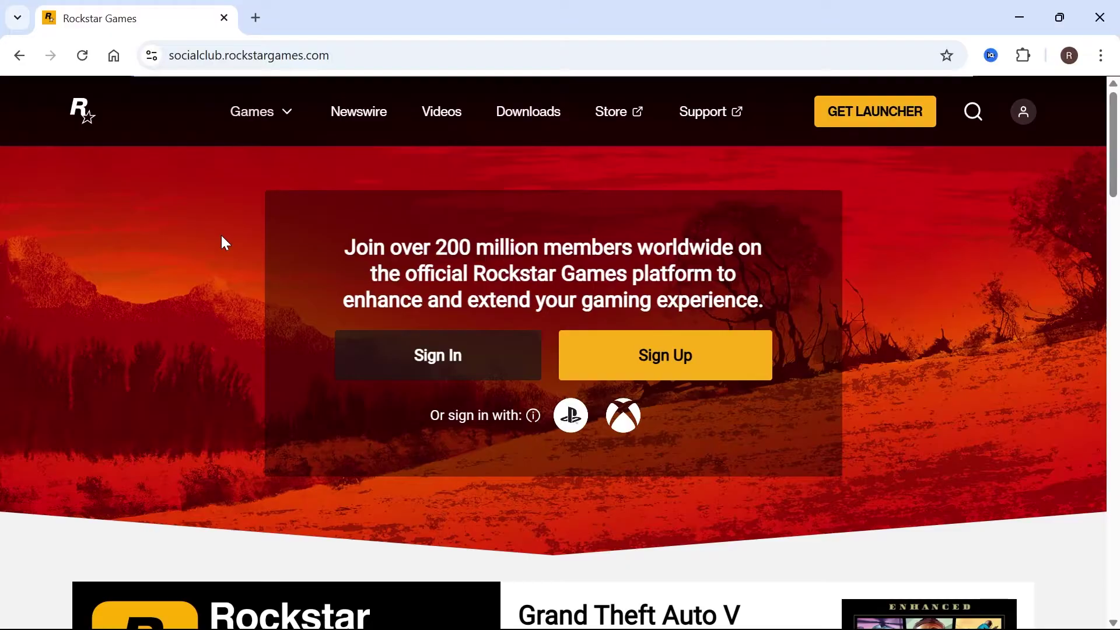
- Leave the Rockstar Social Club page and go to the Google homepage with alt+Home
key(alt+Home)
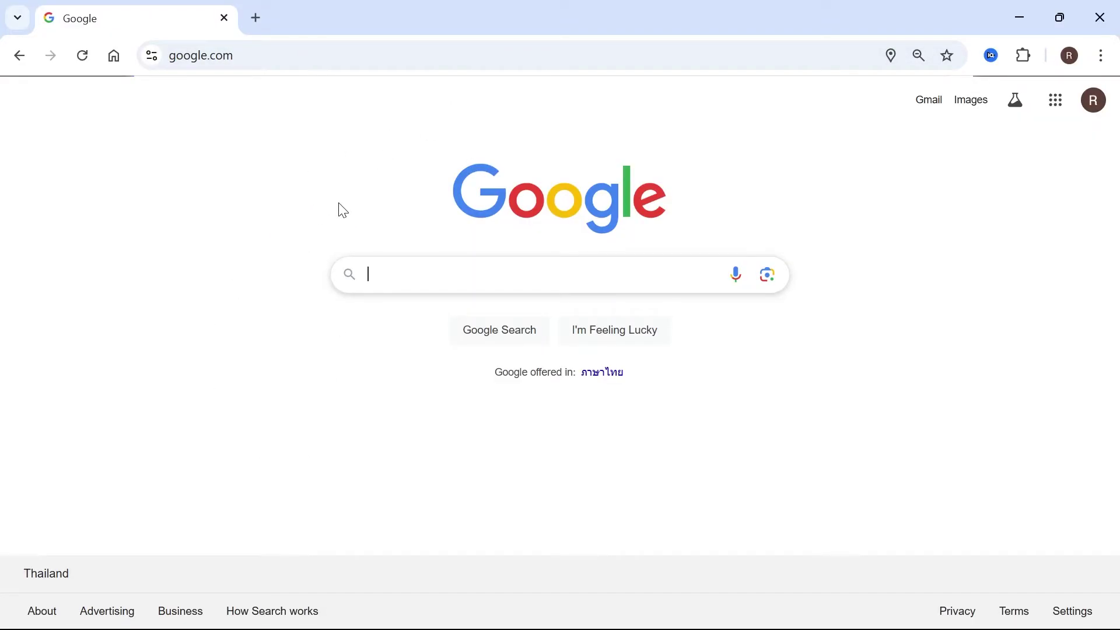
text(rockstar )
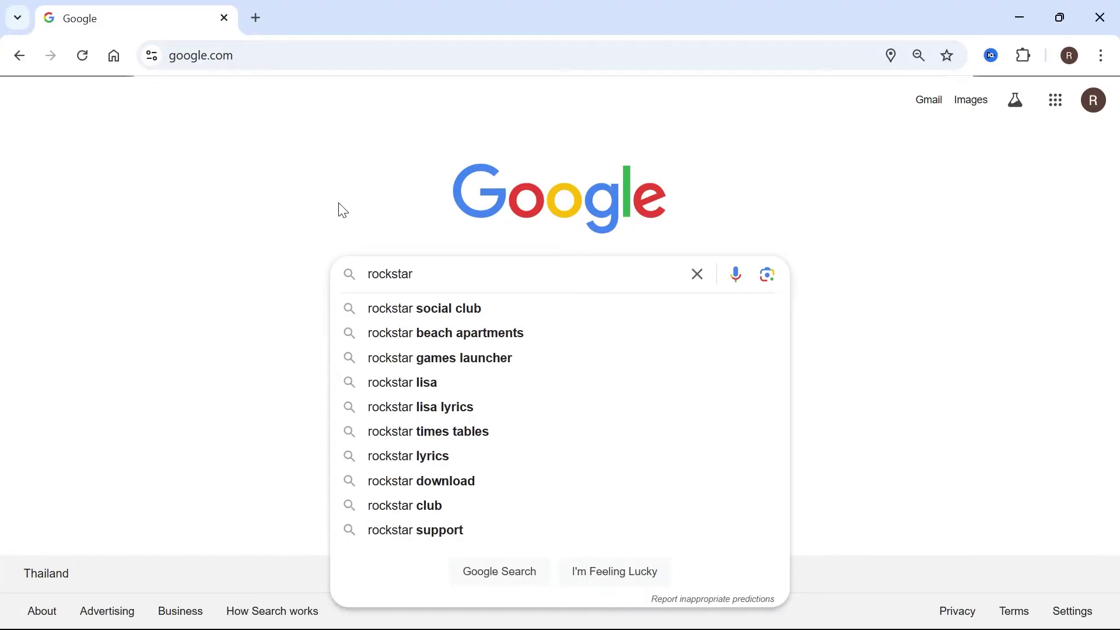
text(games)
- Search Google for 'rockstar games' and open the first, official Rockstar Games result
key(Return)
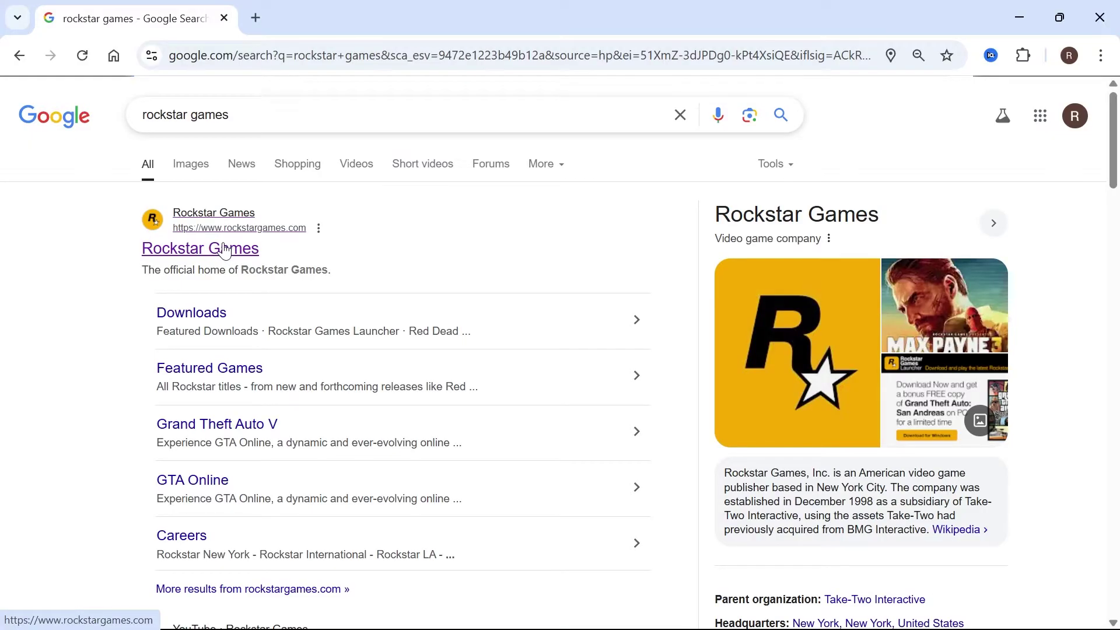
click(220, 254)
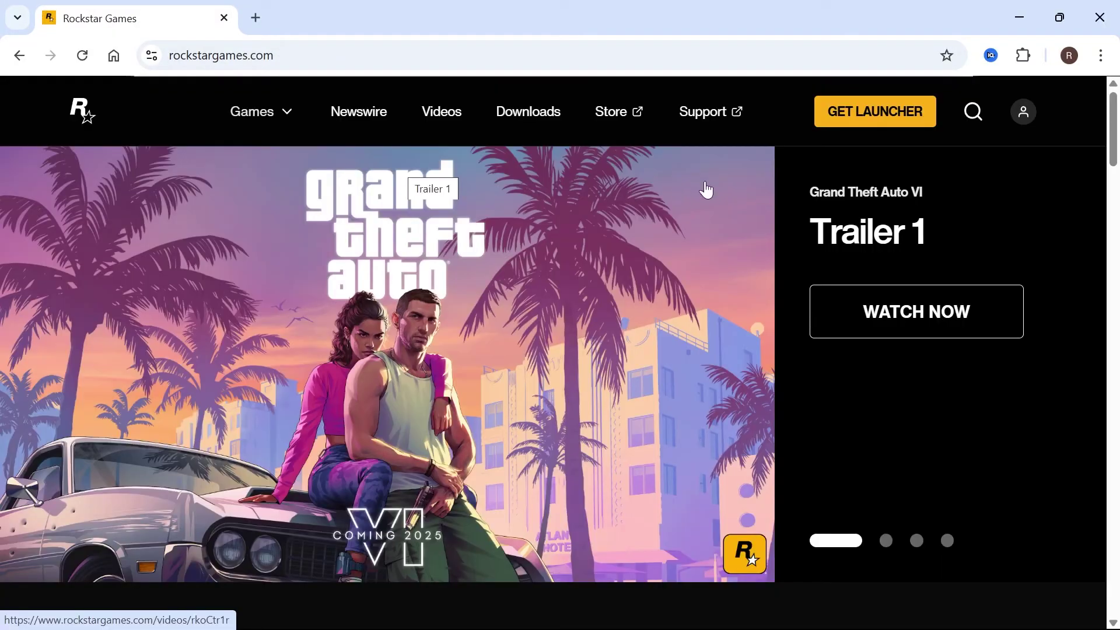
- Sign in to the Rockstar account, then open Settings from the avatar's Account menu
click(1022, 112)
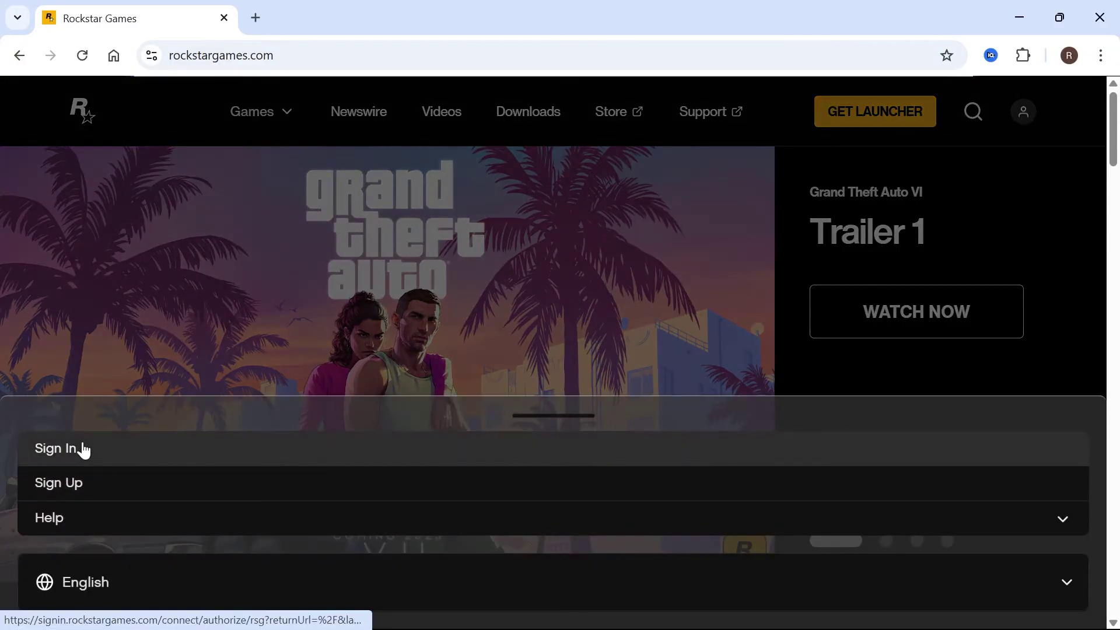
click(75, 457)
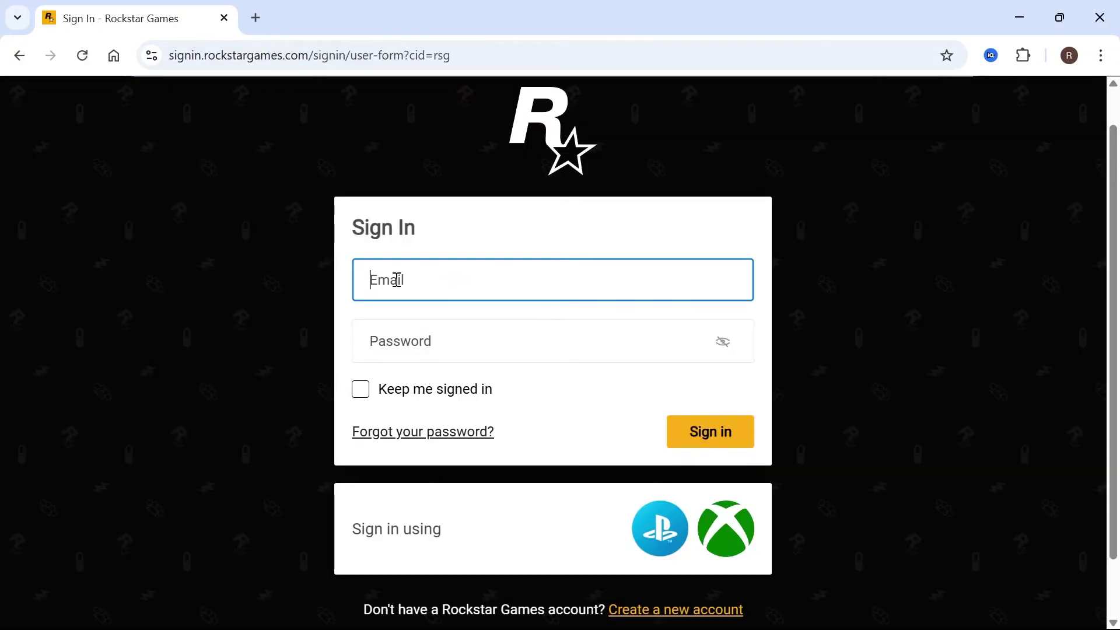
scroll(404, 340, down, 1)
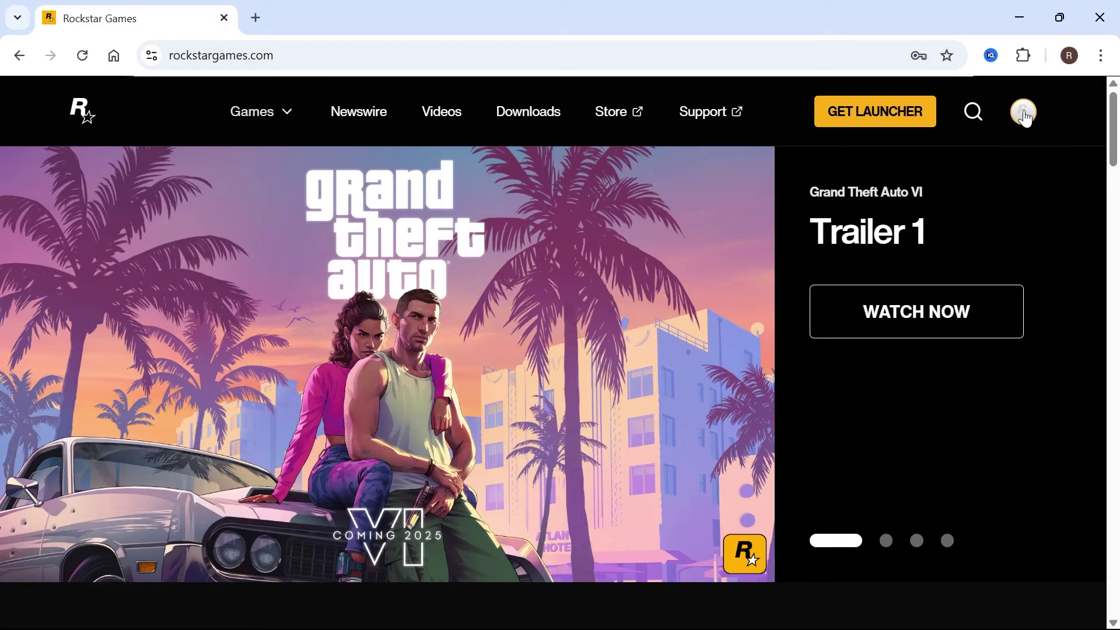
click(1024, 115)
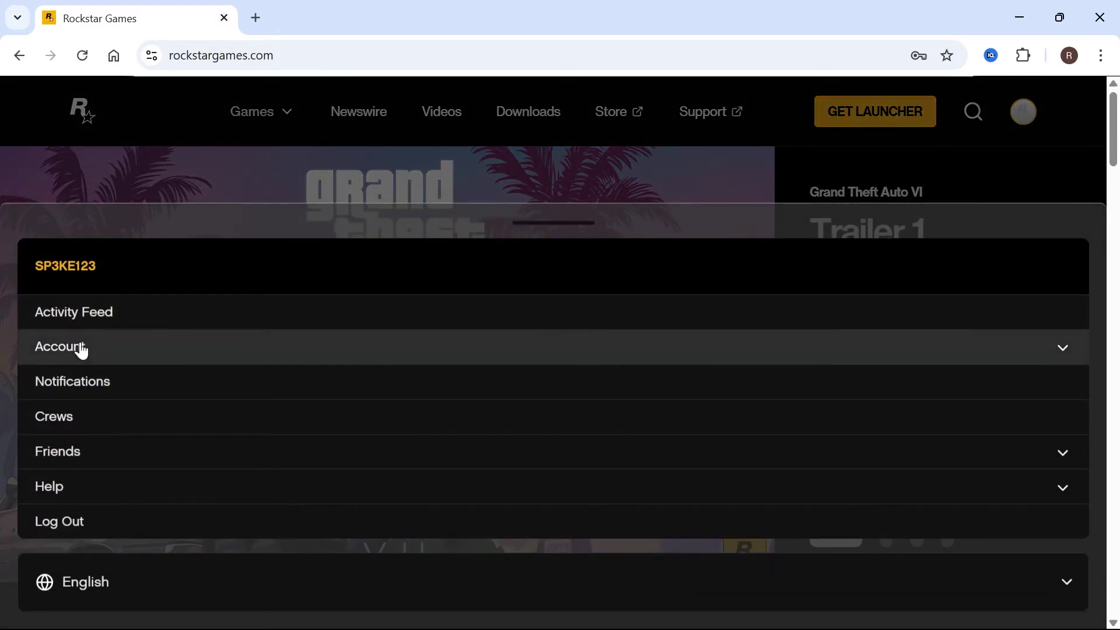
click(81, 349)
click(108, 353)
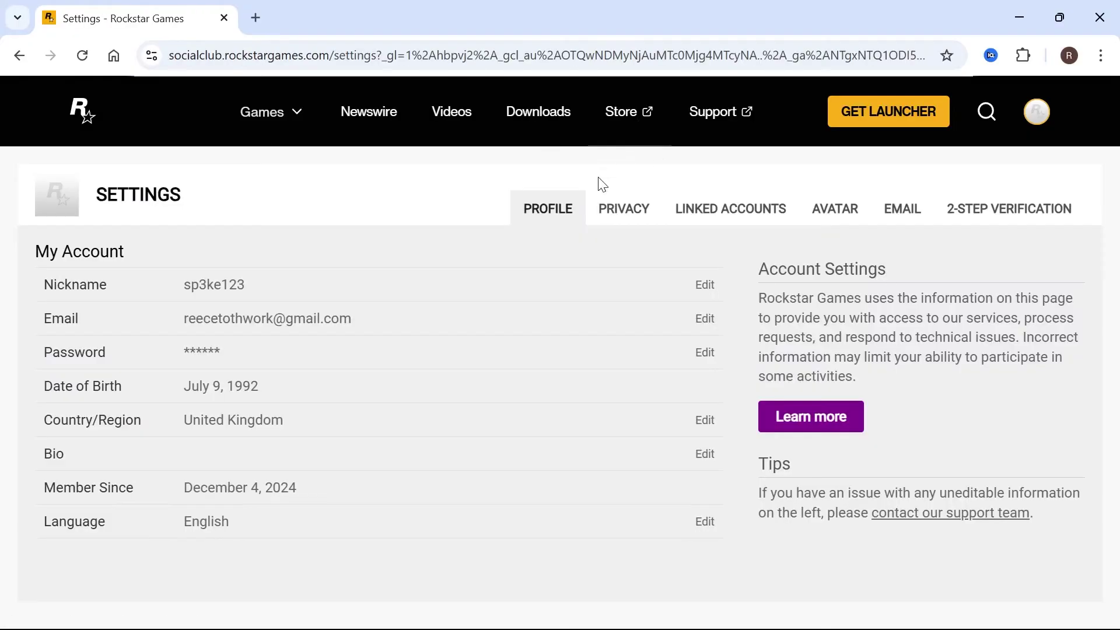
- Switch Settings to Linked Accounts, showing the linked Google account and linkable networks
click(737, 216)
scroll(409, 330, down, 3)
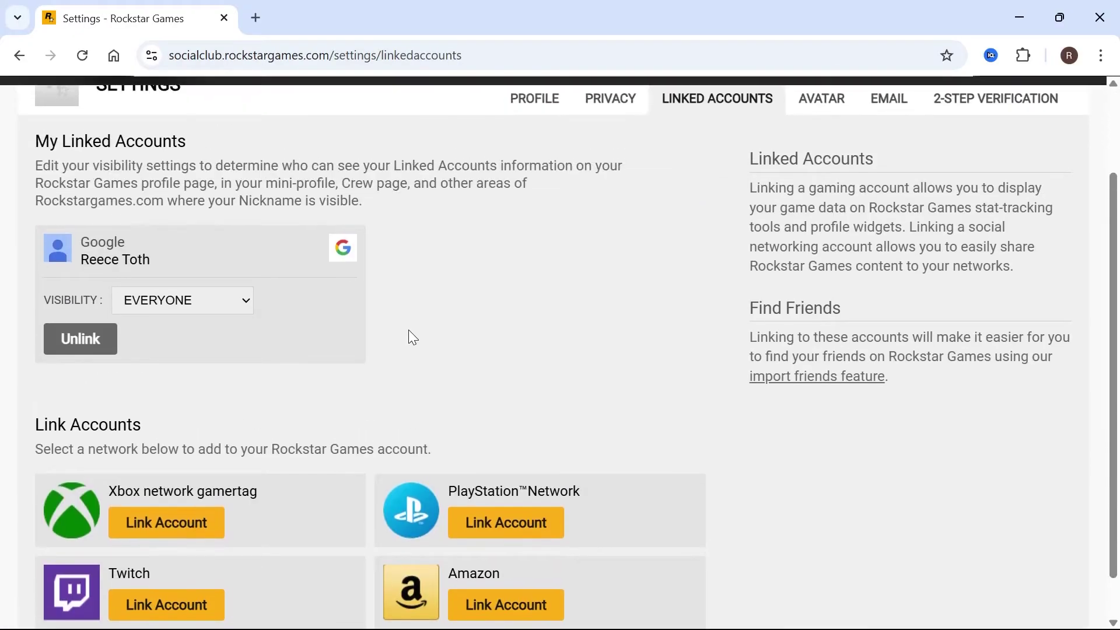
scroll(409, 336, up, 1)
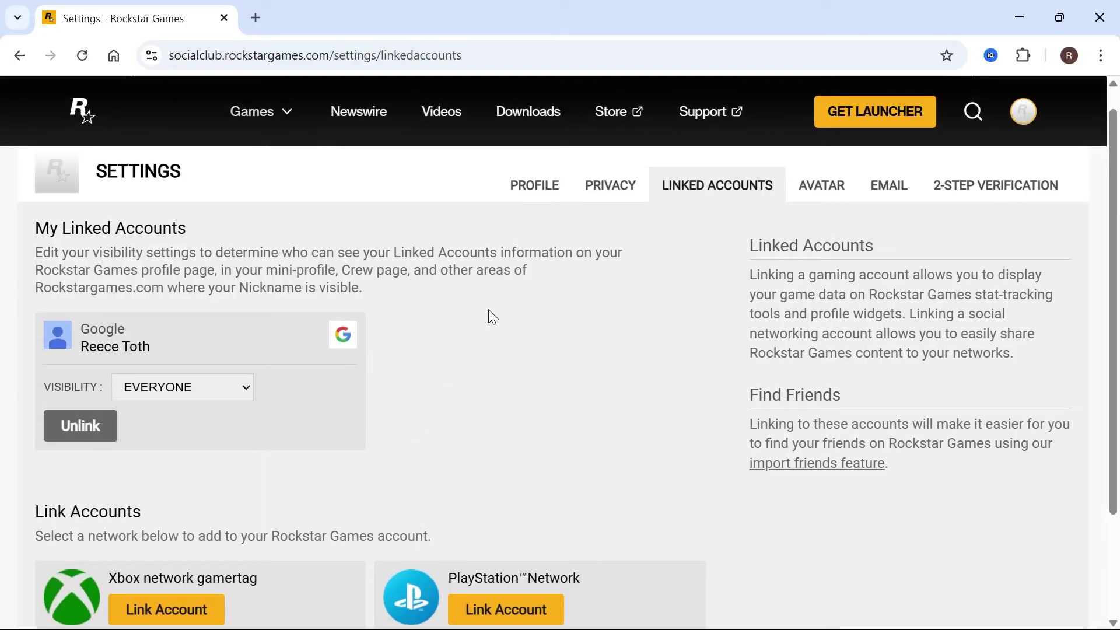
scroll(543, 320, up, 1)
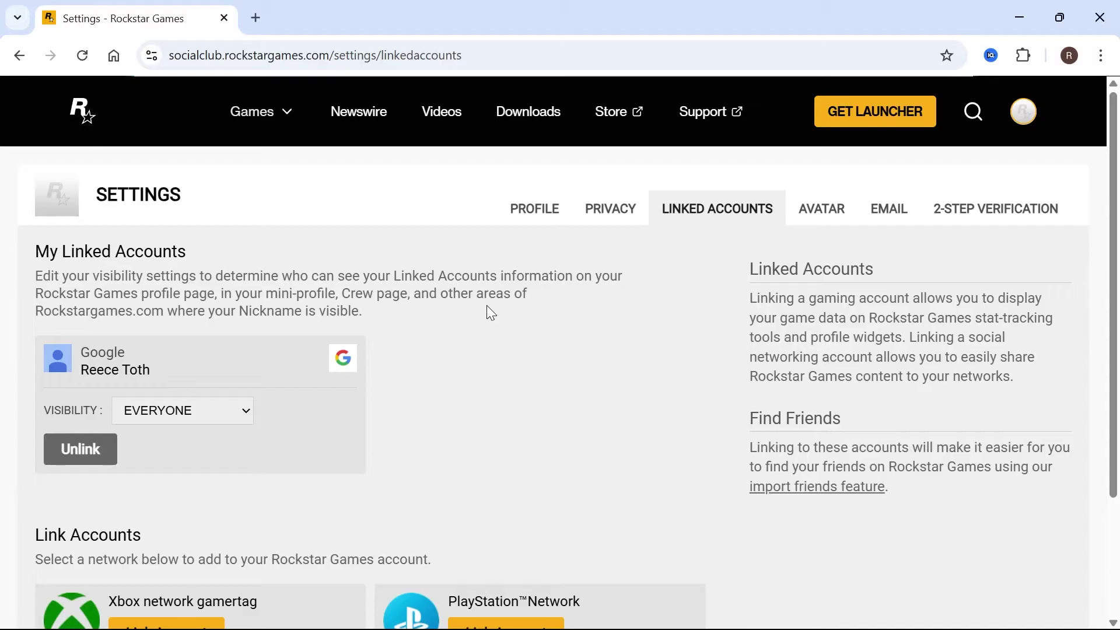
scroll(506, 263, down, 2)
scroll(504, 263, down, 1)
scroll(506, 264, up, 3)
- Open Rockstar Support in a new tab, then Account Support and the Account Linking form
click(700, 118)
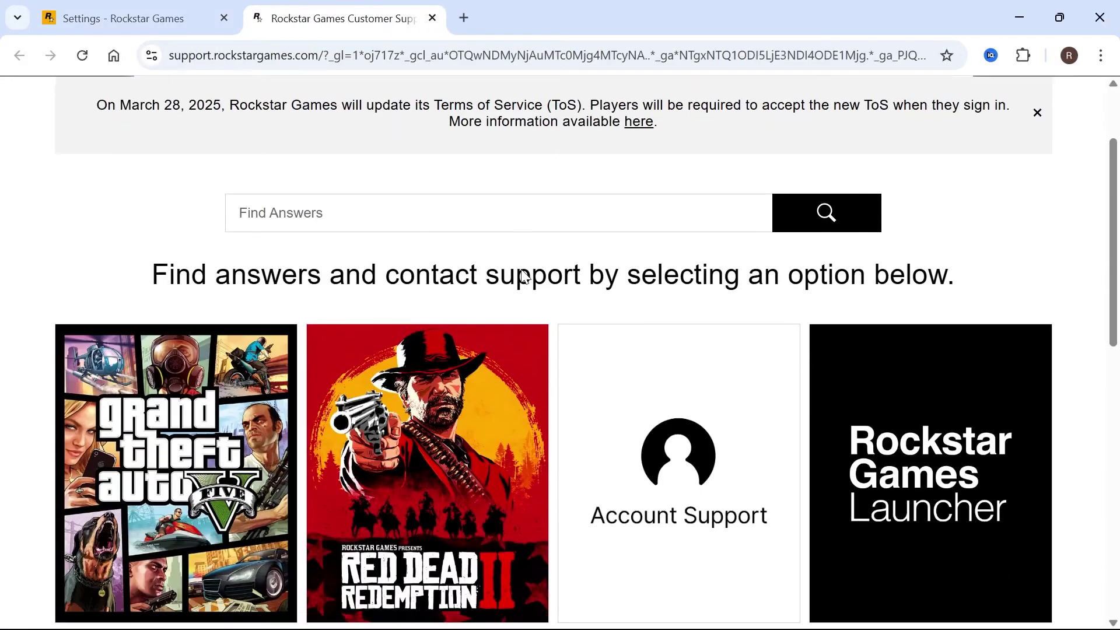
scroll(522, 278, down, 1)
click(666, 318)
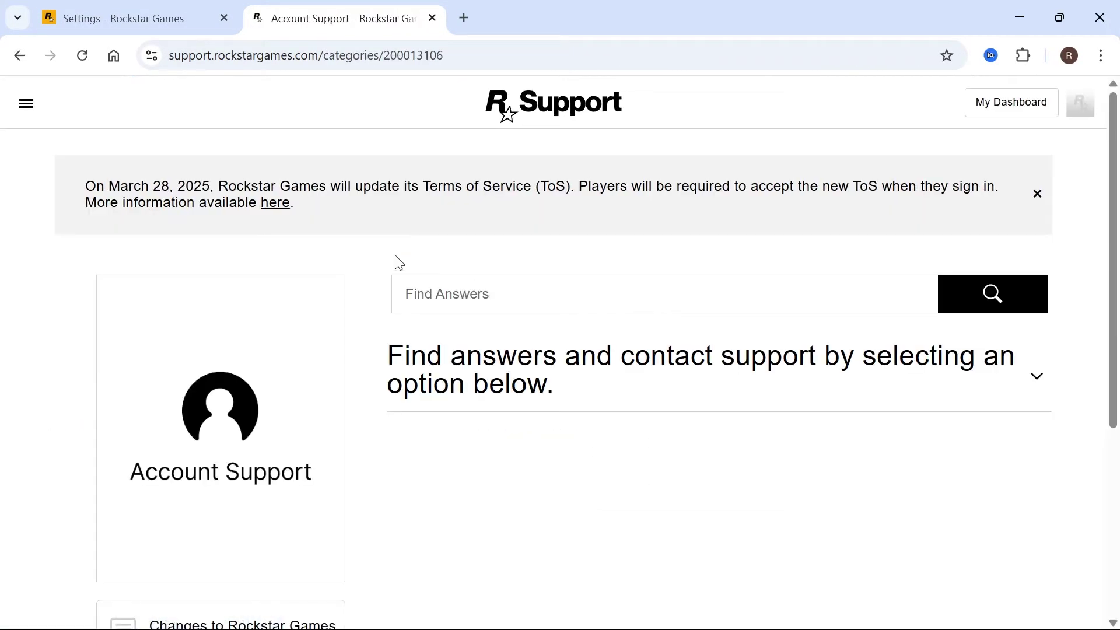
scroll(275, 313, down, 2)
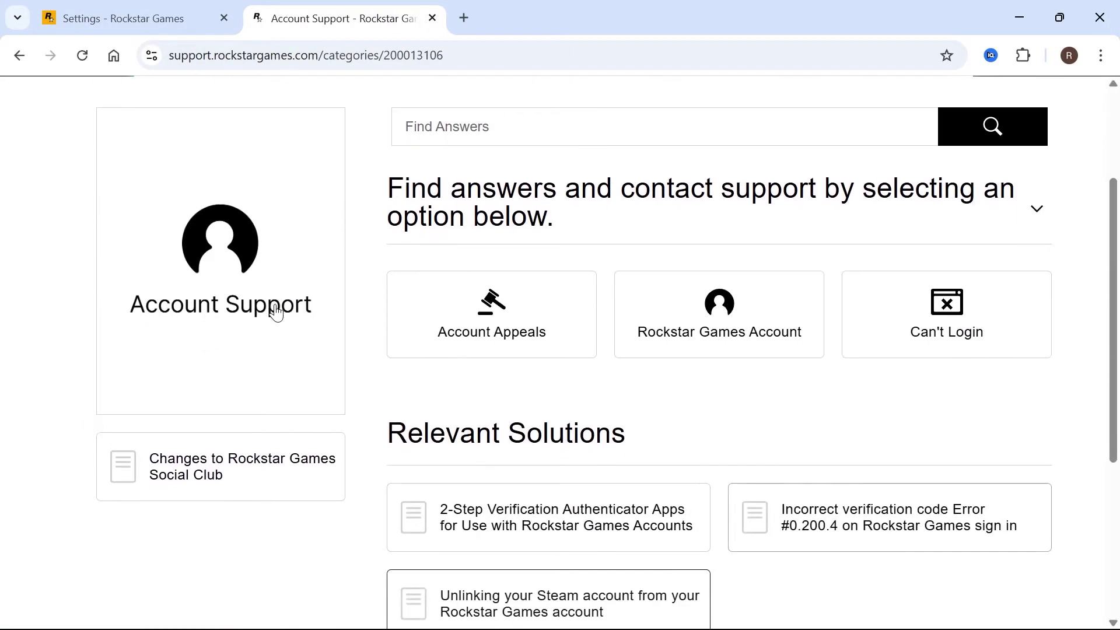
click(687, 311)
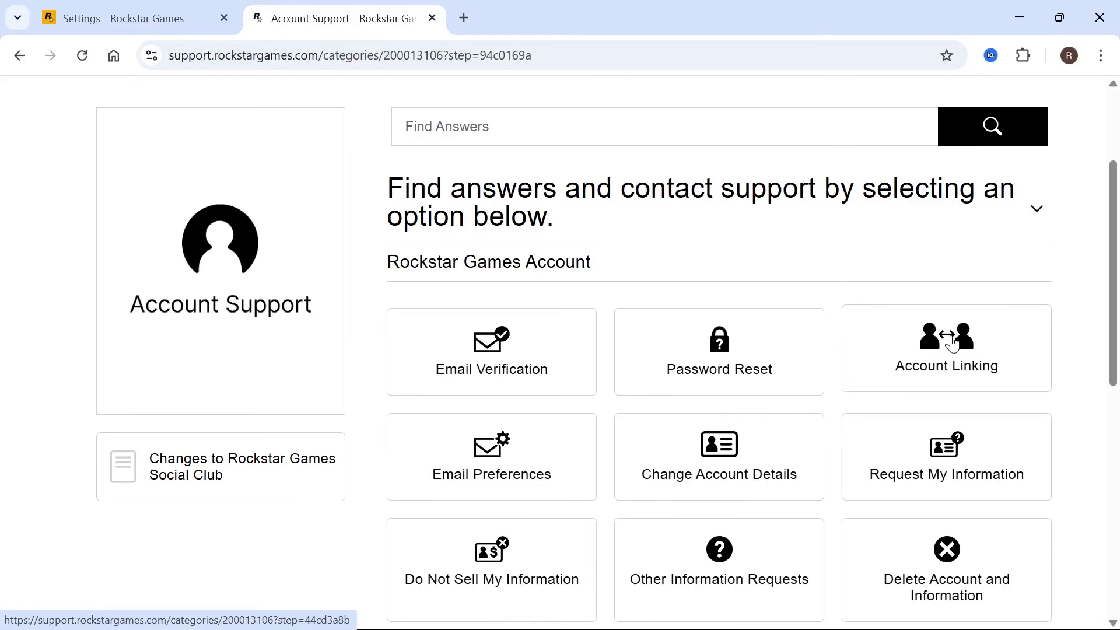
scroll(604, 342, down, 3)
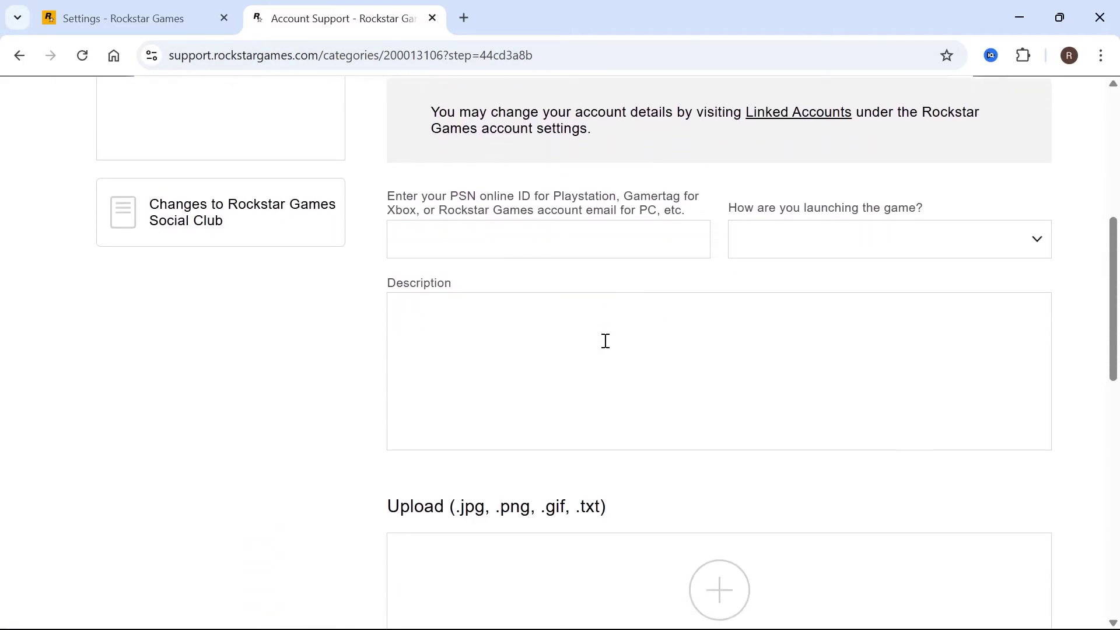
- Enter the ID 'S' and choose Rockstar Games Launcher as the launcher
click(576, 244)
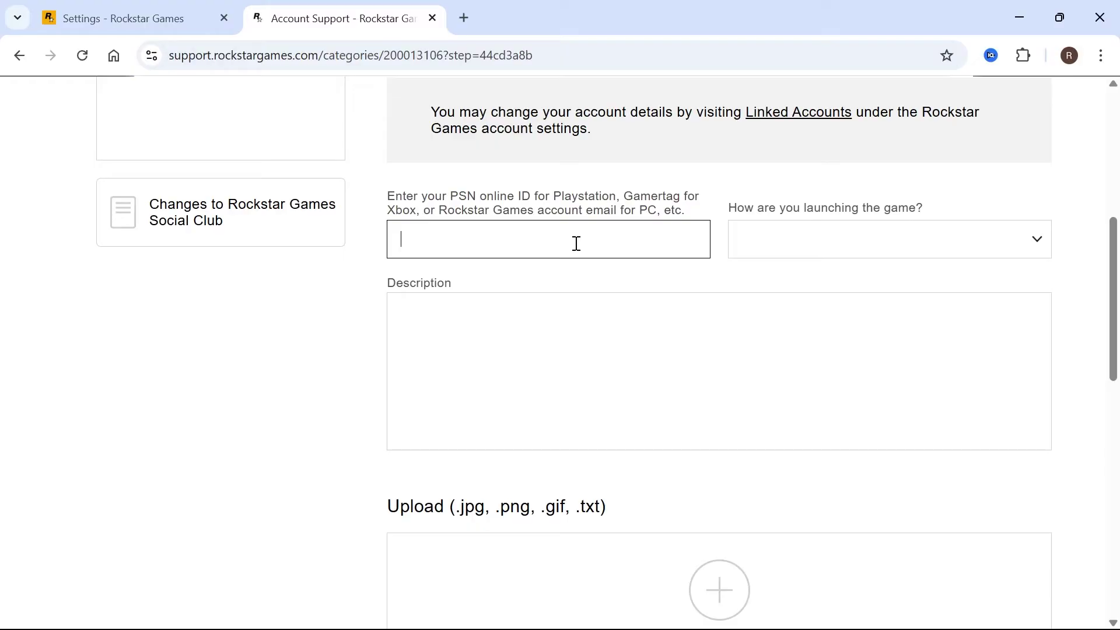
text(S)
click(817, 245)
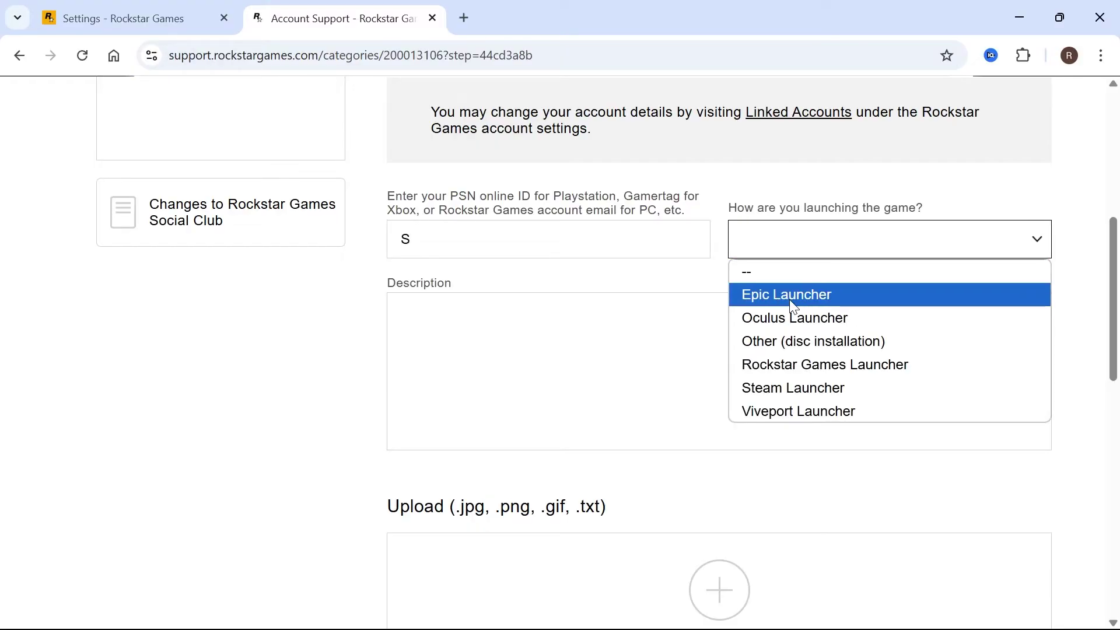
click(811, 365)
text(Hello Rockstar Support,  I am writing to request the unlinking of my Epic Games account from my Rockstar Games account. I provide this request with my full consent and am including all the necessary details to facilitate the process. Unfortunately, someone linked the accounts without my permission, and as a result, I no longer have access to my games. Please help me resolve this issue as soon as possible.  Thank you for your assistance.)
scroll(488, 364, down, 1)
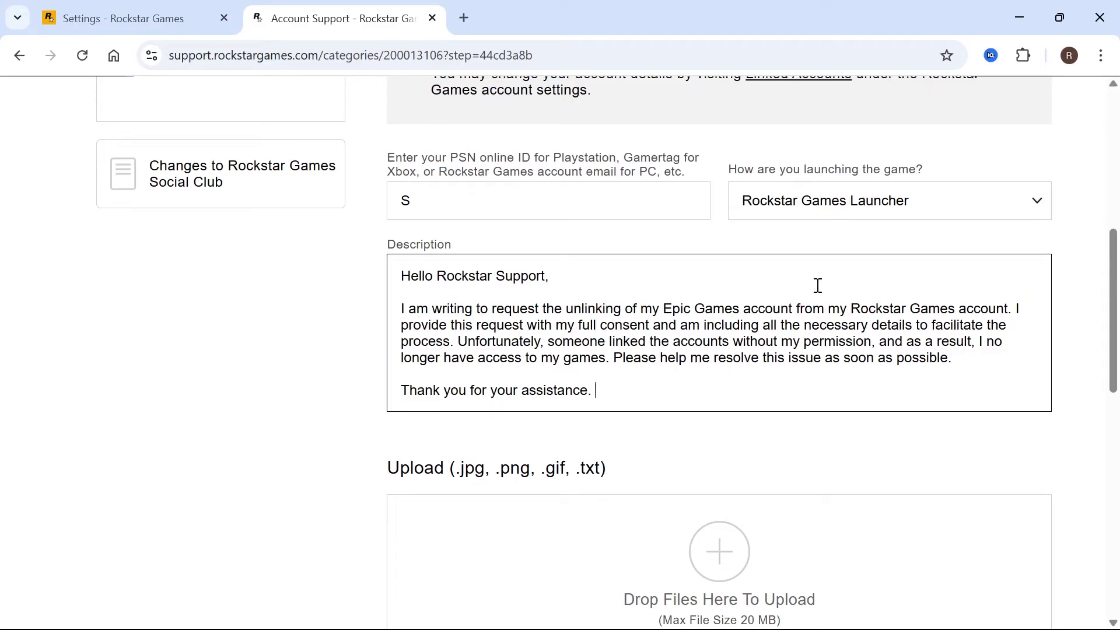
scroll(944, 308, down, 1)
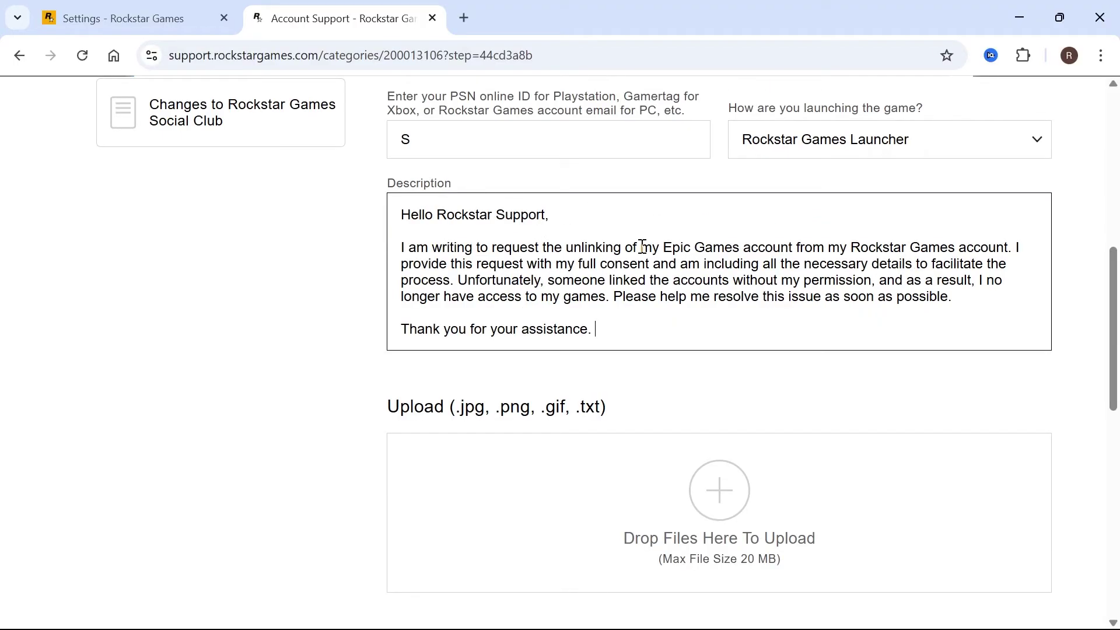
scroll(583, 272, down, 1)
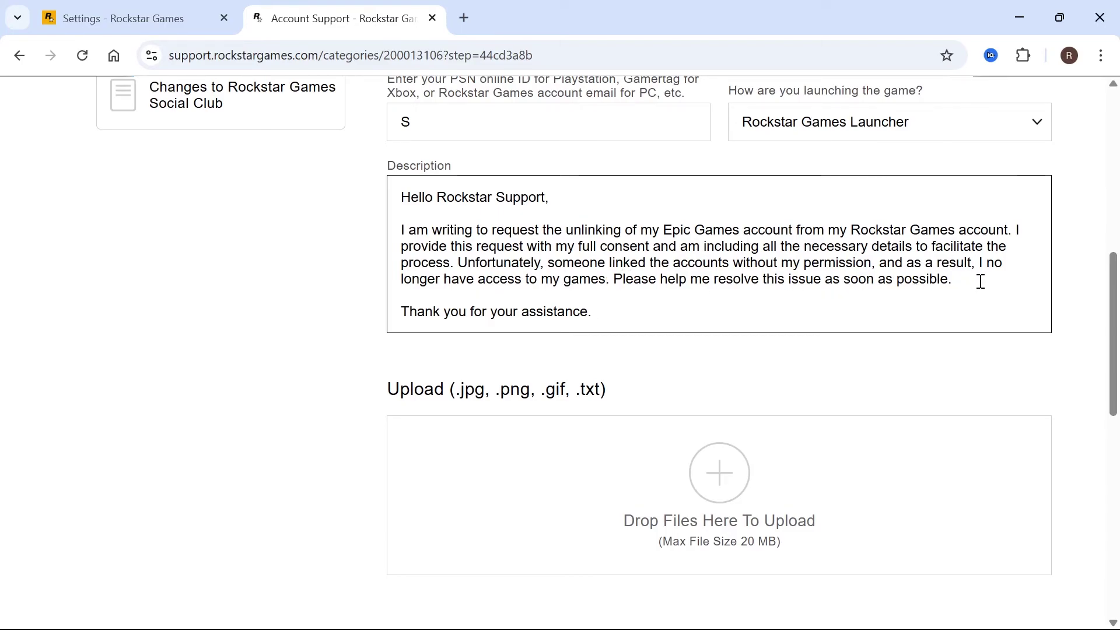
- Paste the Epic and Rockstar username lines, complete both, and submit the web ticket
text(Username epic games account:  username rockstar account:)
click(684, 309)
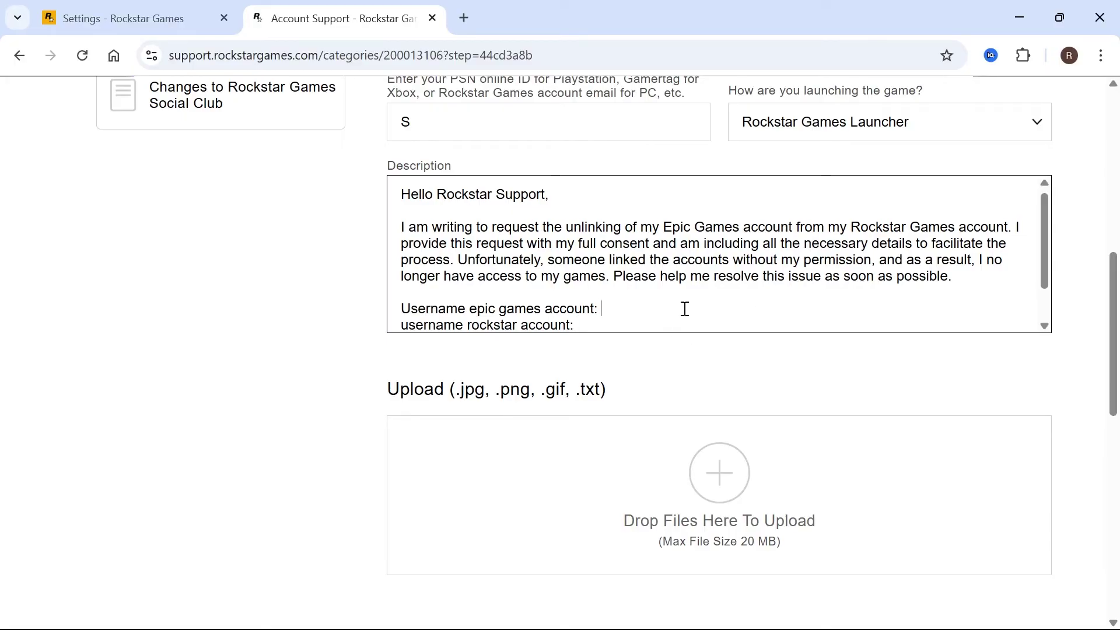
text(sp3ked)
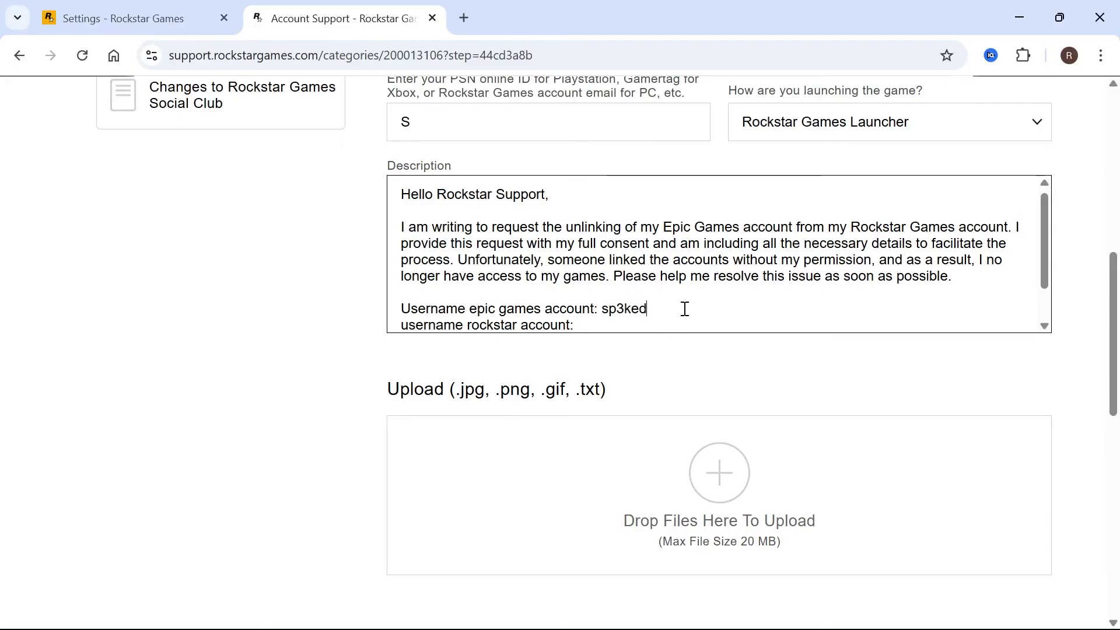
scroll(684, 309, down, 1)
click(650, 280)
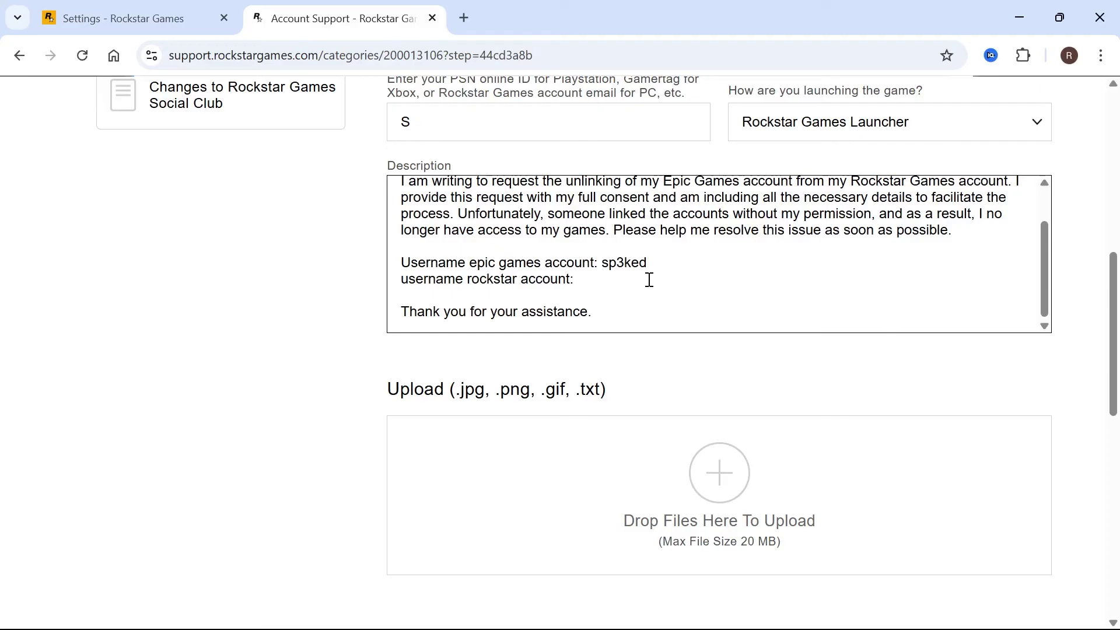
text(sp3ked)
scroll(695, 240, up, 1)
scroll(696, 241, up, 2)
scroll(696, 241, down, 1)
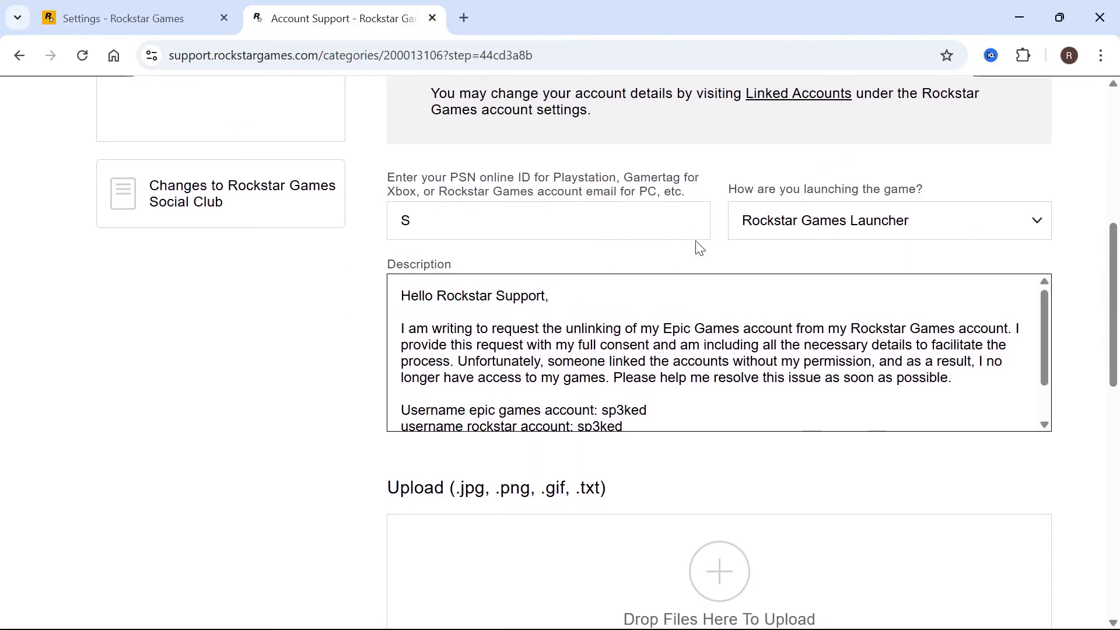
scroll(696, 241, down, 2)
scroll(696, 241, down, 2)
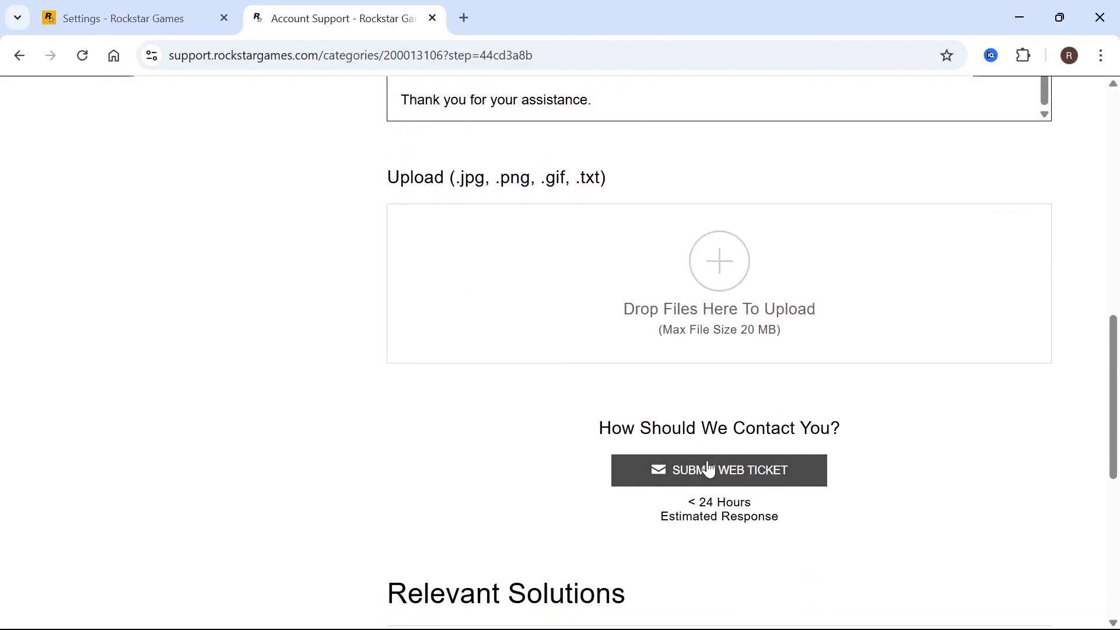
click(708, 468)
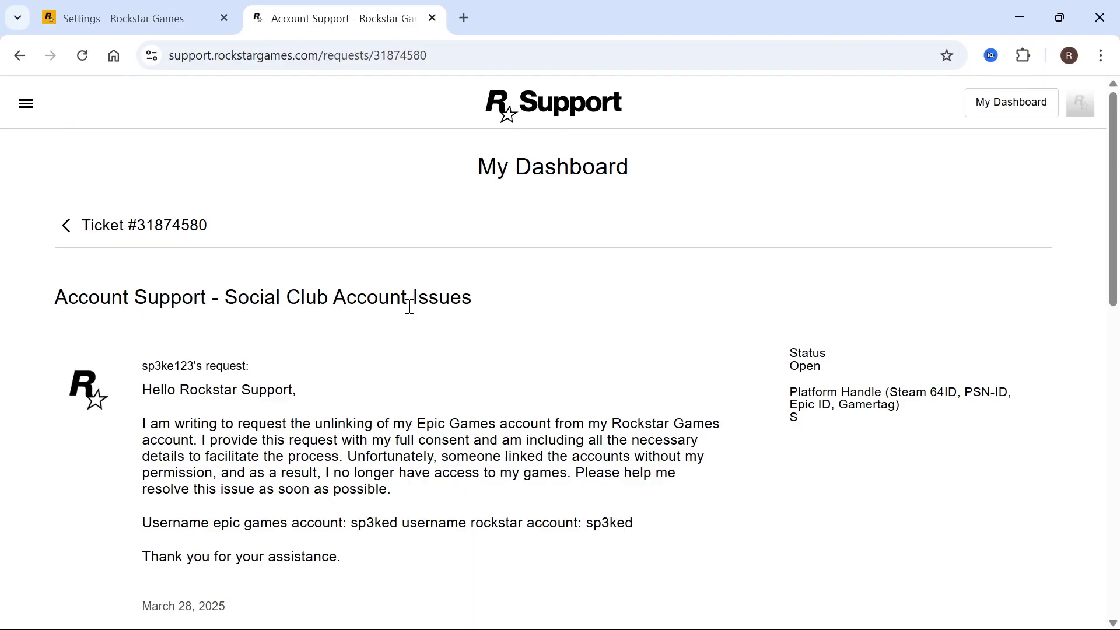
scroll(409, 306, down, 2)
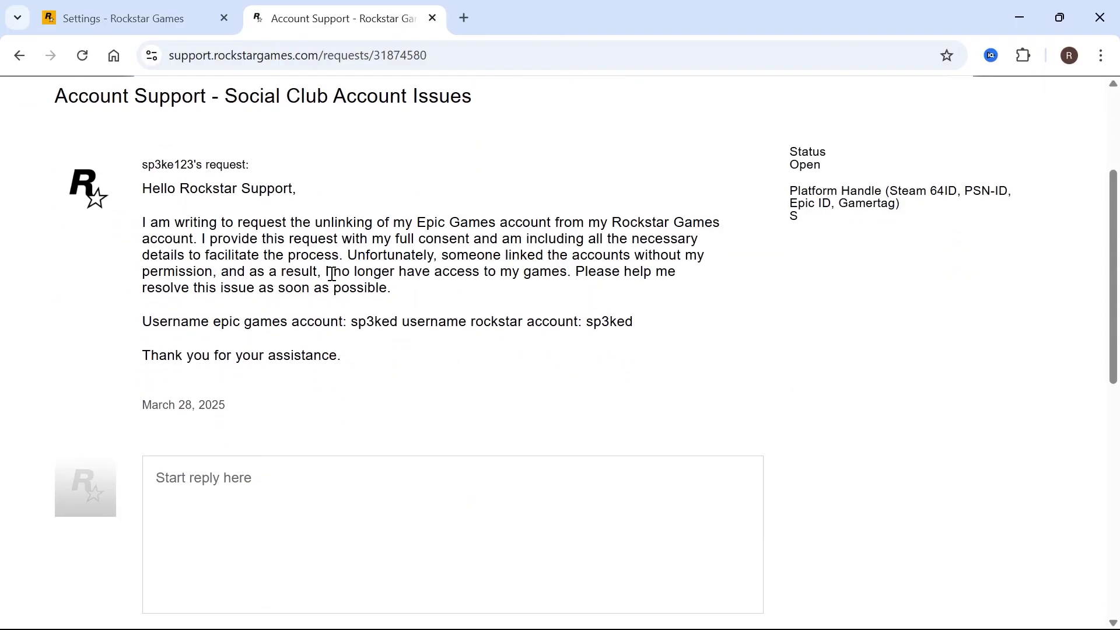
scroll(260, 364, down, 1)
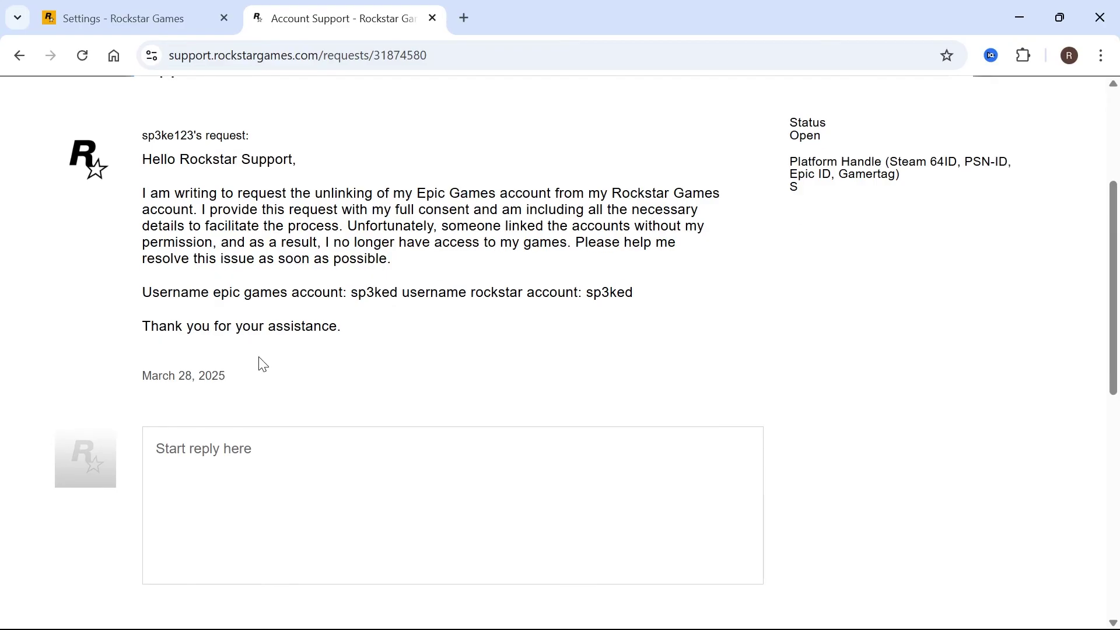